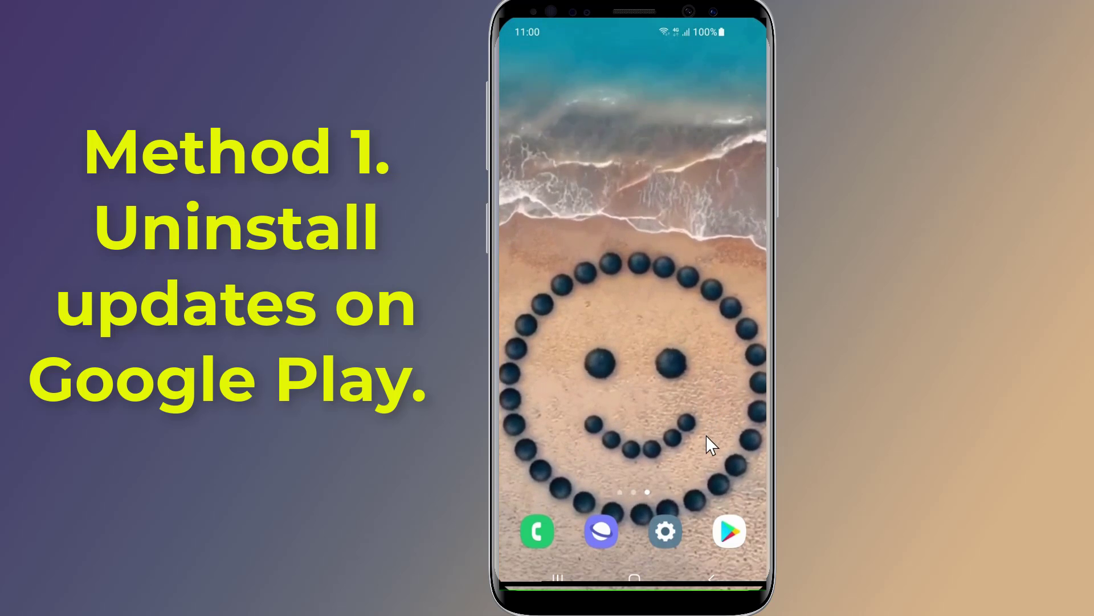
- Open Google Play Store's App info page from the Apps list in Settings
{"action": "left_click", "coordinate": [667, 532]}
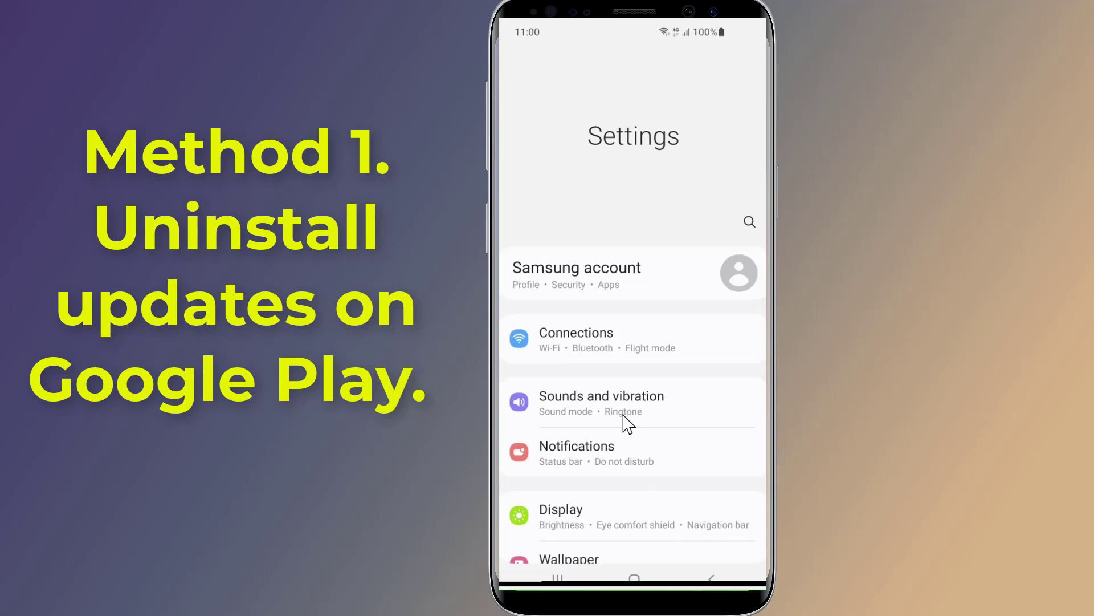
{"action": "scroll", "coordinate": [627, 423], "scroll_direction": "down", "scroll_amount": 10}
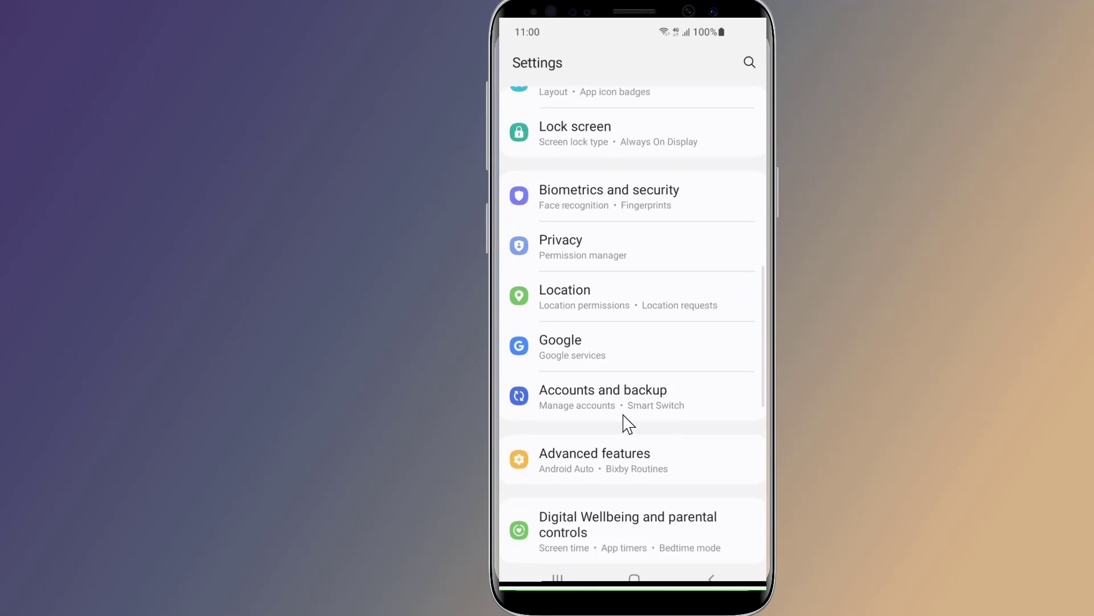
{"action": "scroll", "coordinate": [627, 423], "scroll_direction": "down", "scroll_amount": 5}
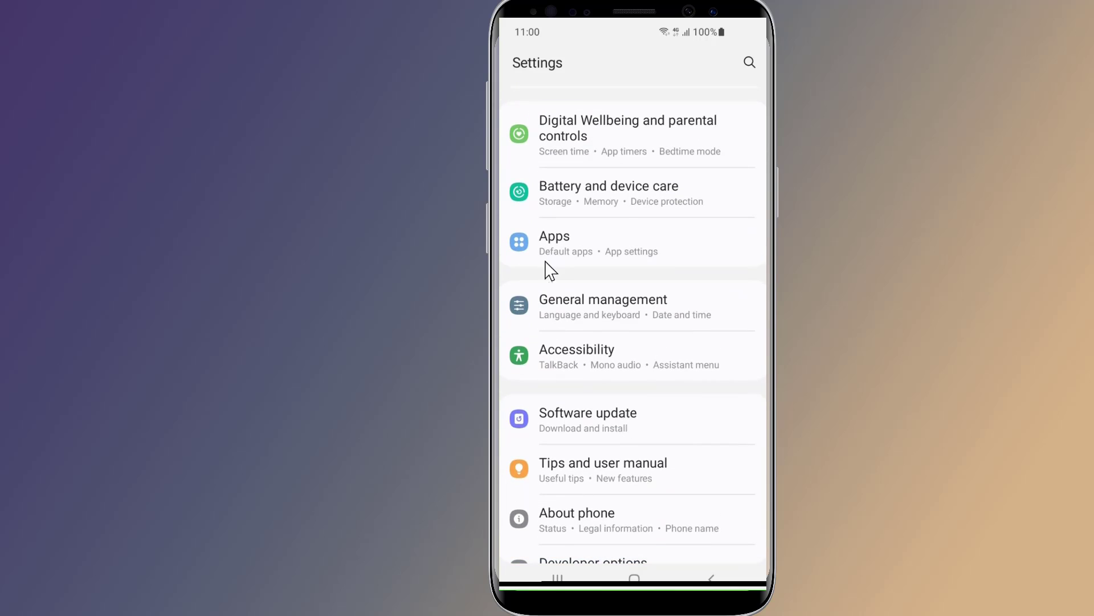
{"action": "left_click", "coordinate": [563, 246]}
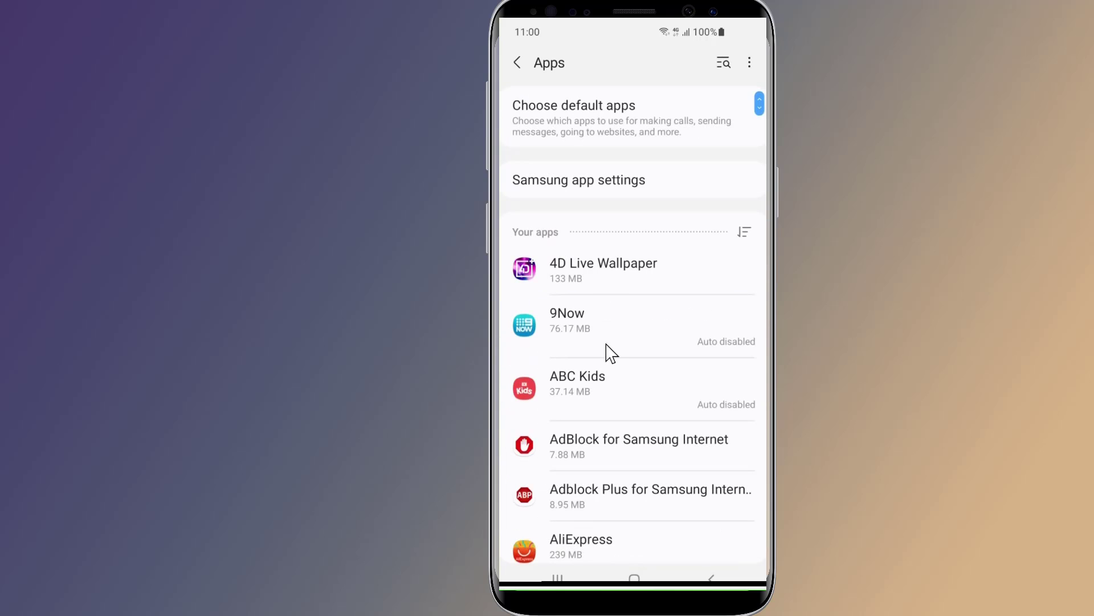
{"action": "scroll", "coordinate": [611, 353], "scroll_direction": "down", "scroll_amount": 20}
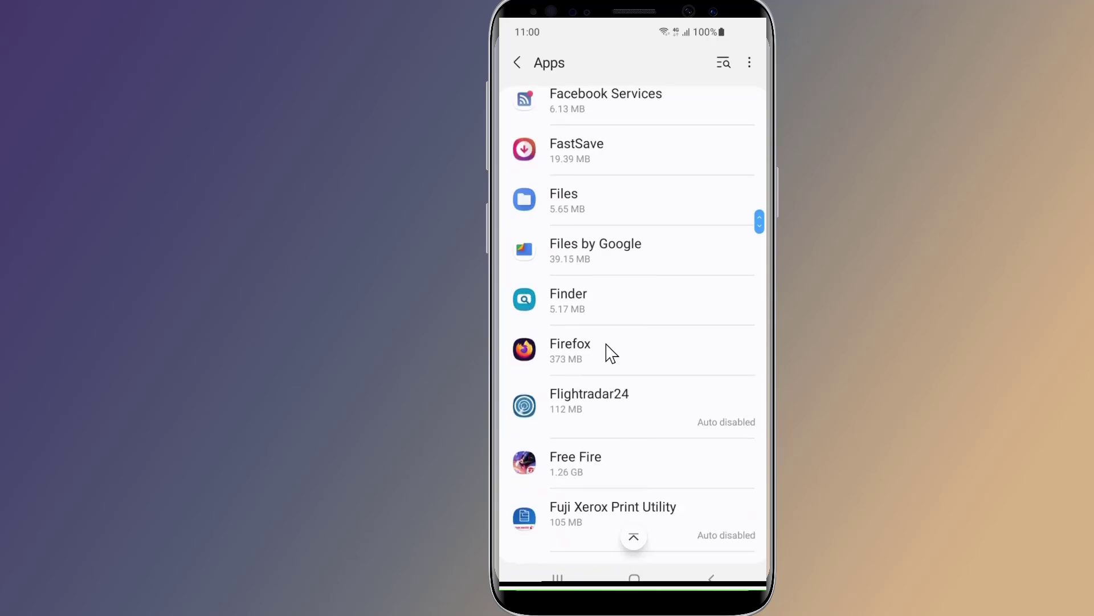
{"action": "scroll", "coordinate": [611, 353], "scroll_direction": "down", "scroll_amount": 15}
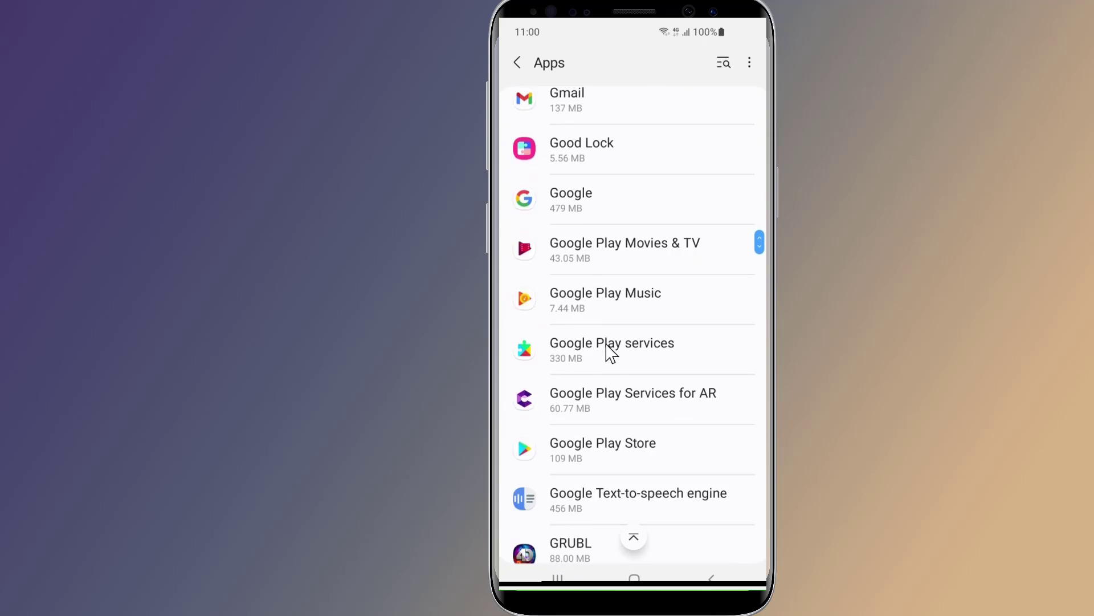
{"action": "scroll", "coordinate": [611, 353], "scroll_direction": "down", "scroll_amount": 3}
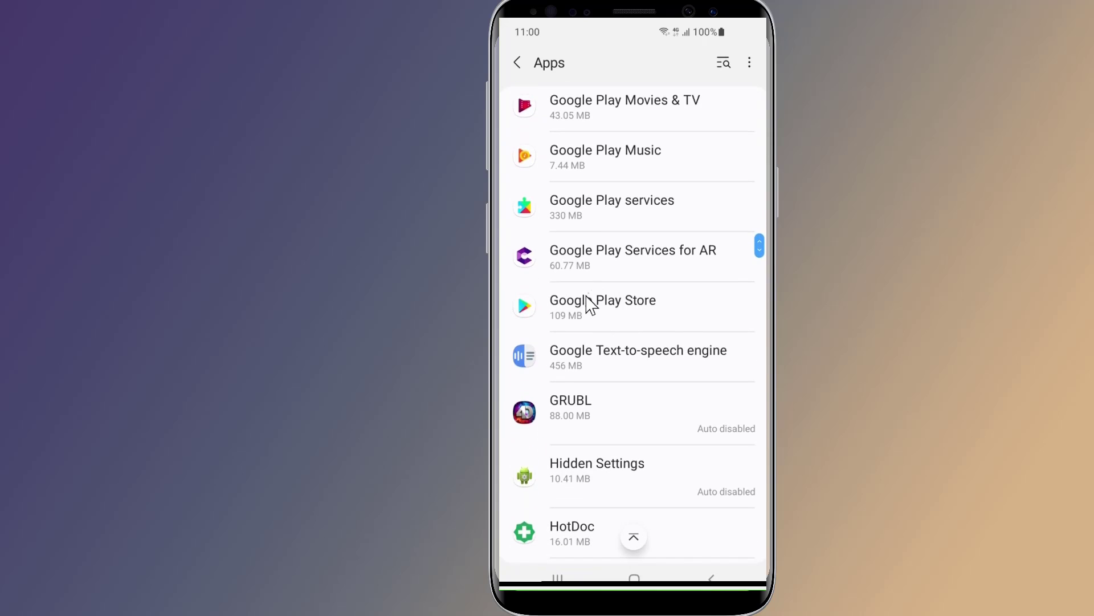
{"action": "left_click", "coordinate": [585, 295]}
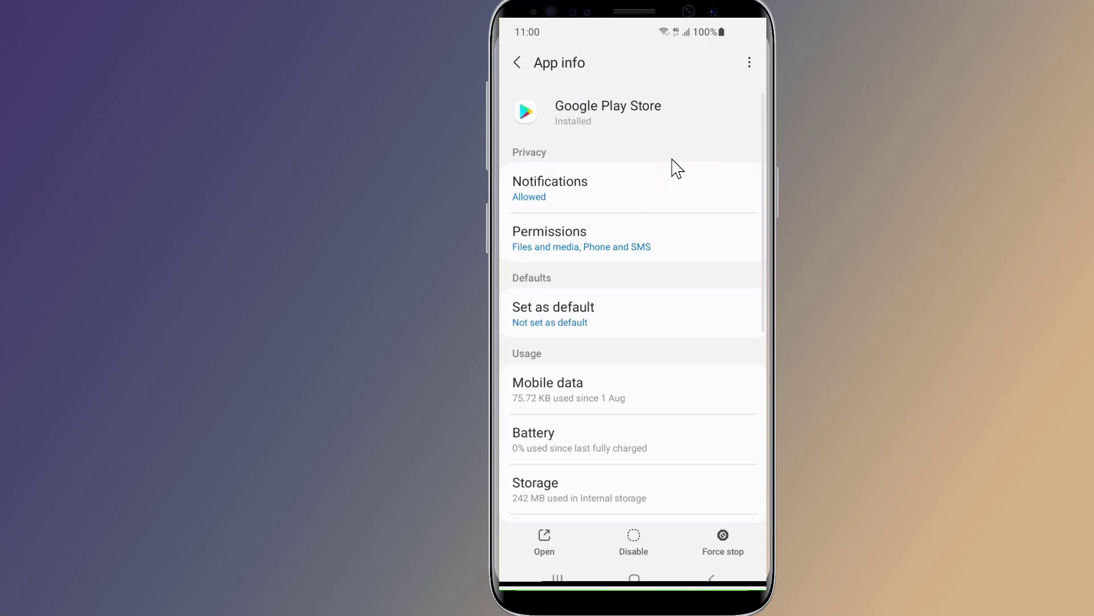
- Force stop Google Play Store, uninstall its updates to the factory version, and return home
{"action": "left_click", "coordinate": [722, 533]}
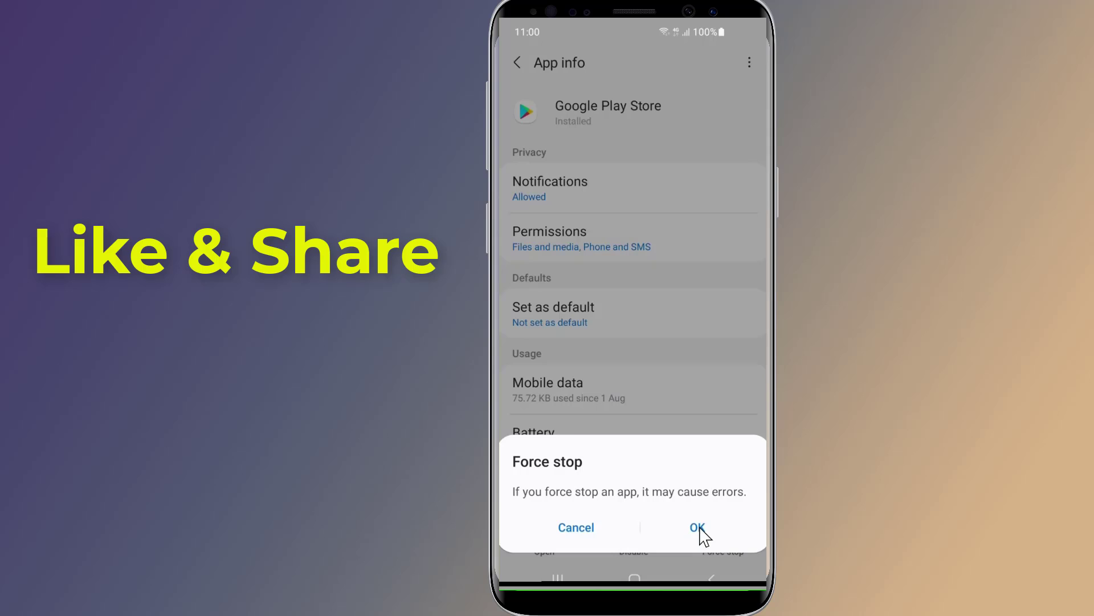
{"action": "left_click", "coordinate": [698, 527]}
{"action": "left_click", "coordinate": [751, 63]}
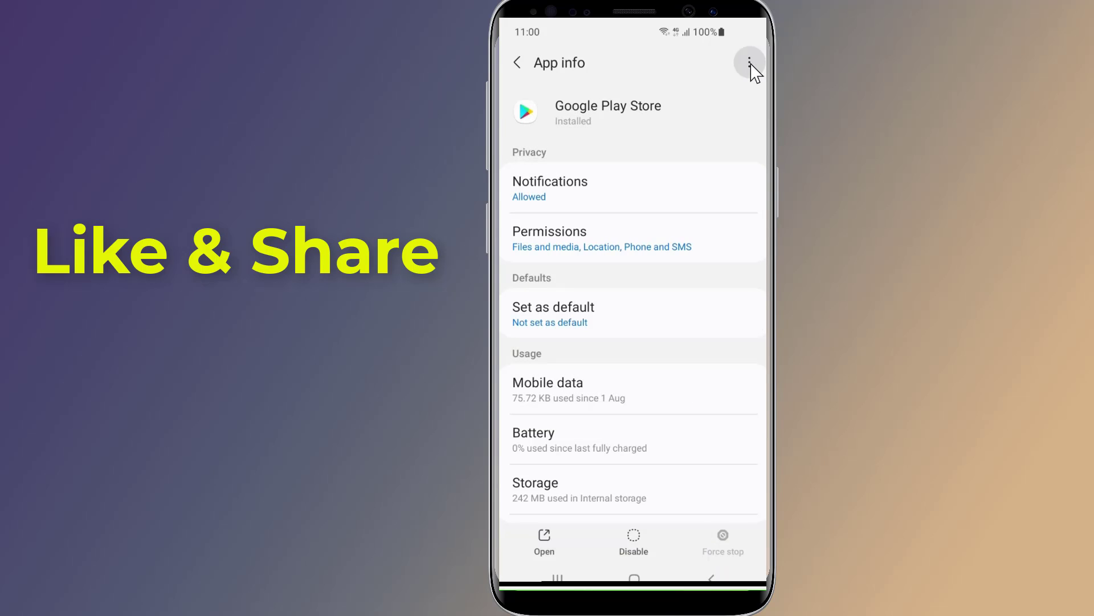
{"action": "left_click", "coordinate": [700, 66]}
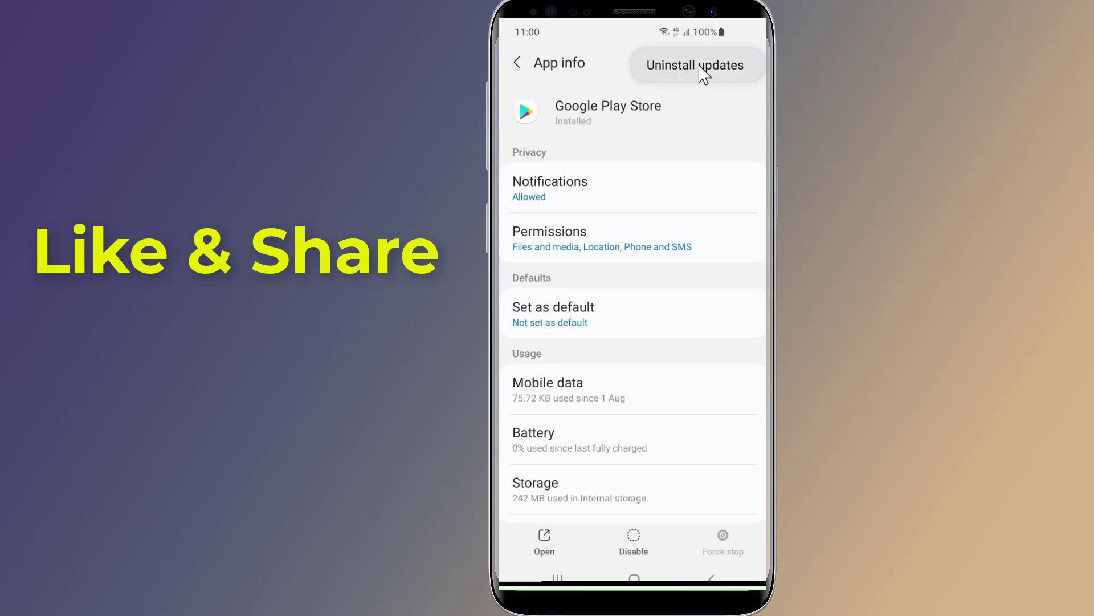
{"action": "left_click", "coordinate": [698, 527]}
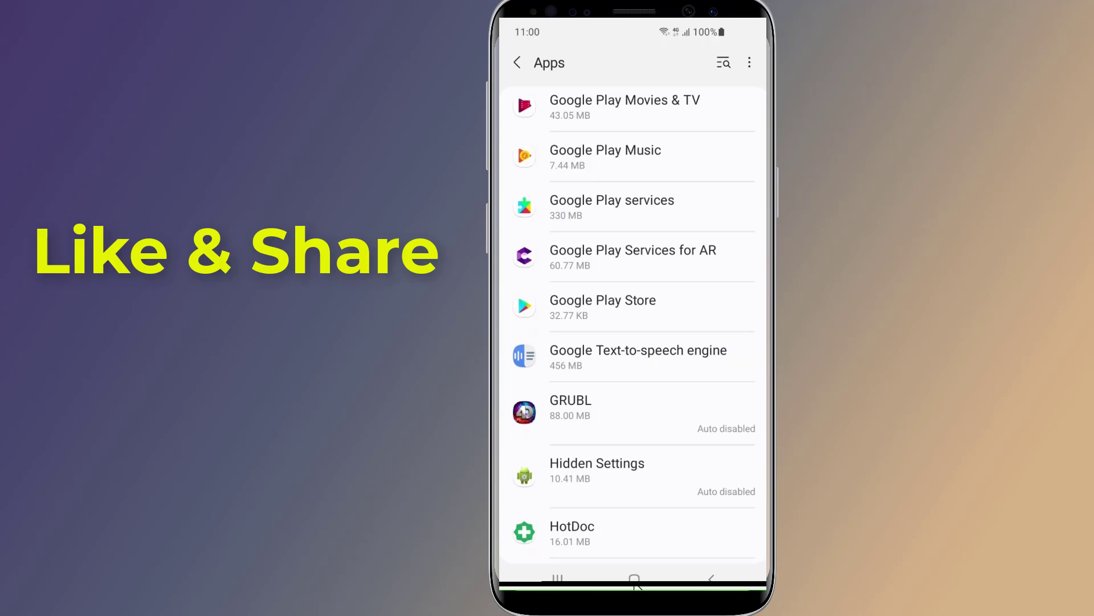
{"action": "left_click", "coordinate": [634, 583]}
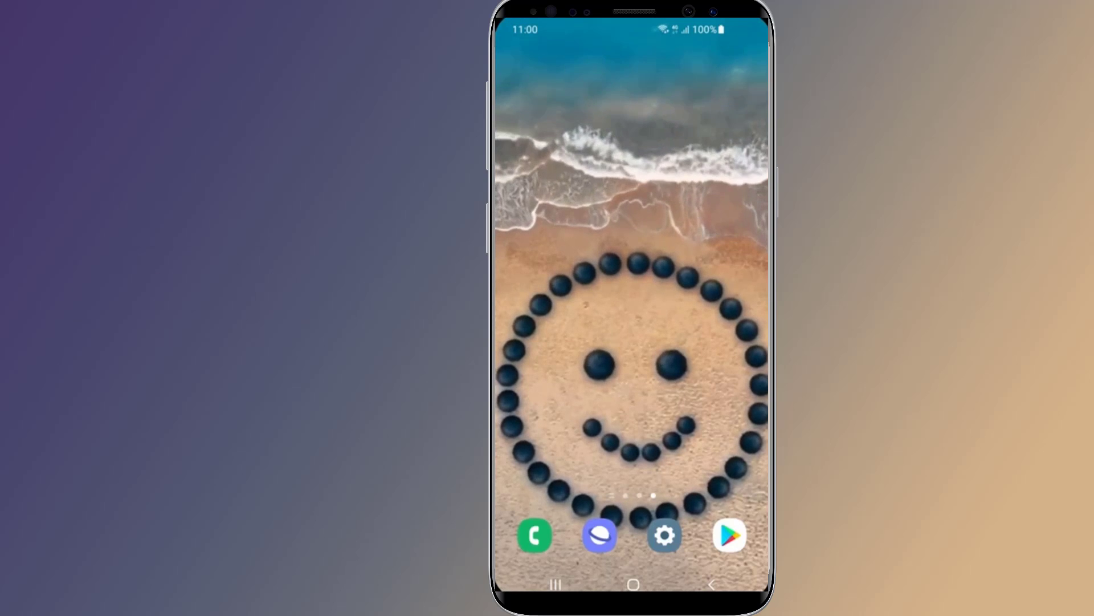
{"action": "left_click", "coordinate": [666, 537]}
{"action": "scroll", "coordinate": [665, 537], "scroll_direction": "down", "scroll_amount": 5}
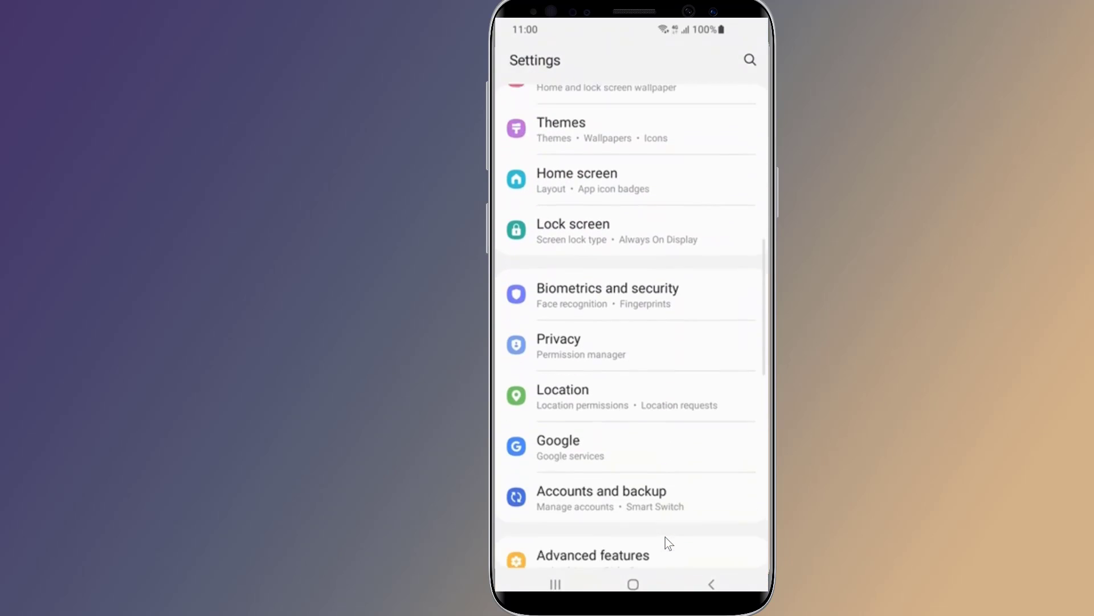
{"action": "scroll", "coordinate": [665, 537], "scroll_direction": "down", "scroll_amount": 8}
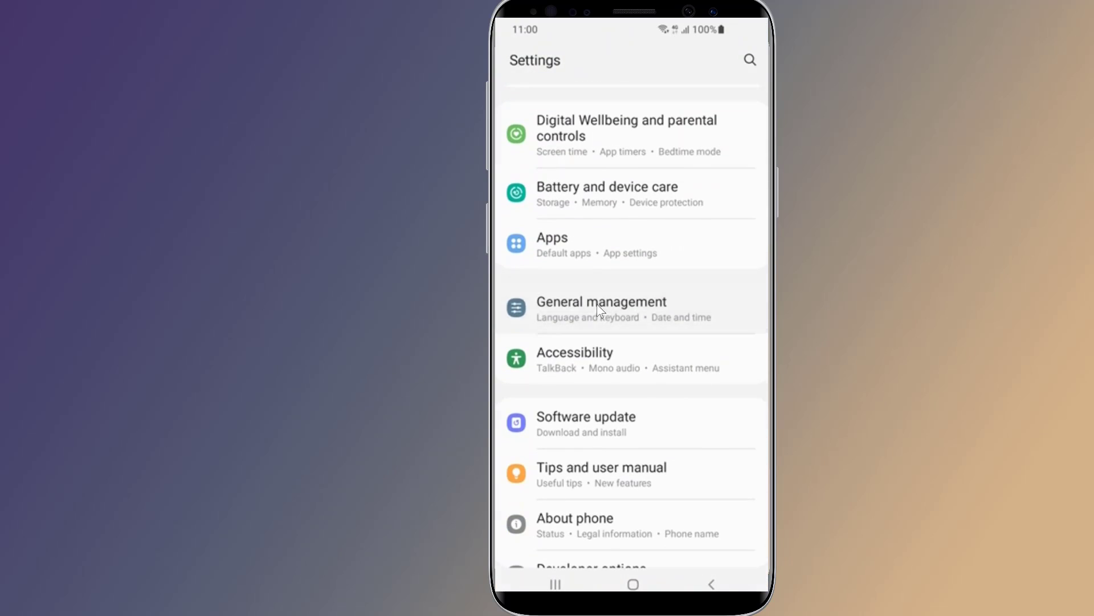
{"action": "left_click", "coordinate": [597, 303]}
{"action": "left_click", "coordinate": [567, 205]}
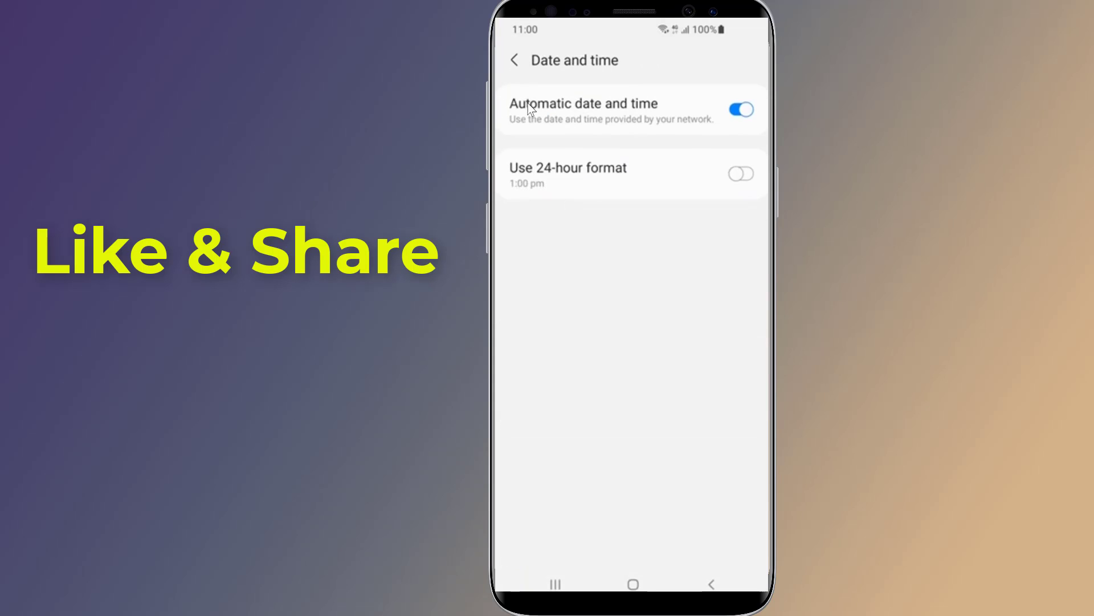
{"action": "left_click", "coordinate": [736, 107]}
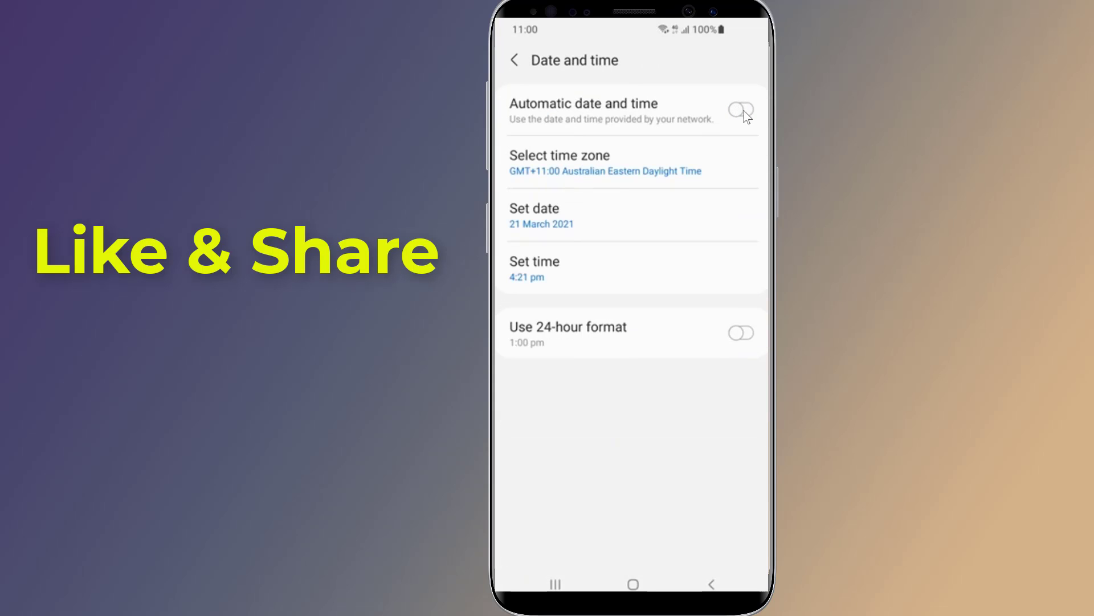
{"action": "left_click", "coordinate": [744, 112]}
{"action": "left_click", "coordinate": [634, 583]}
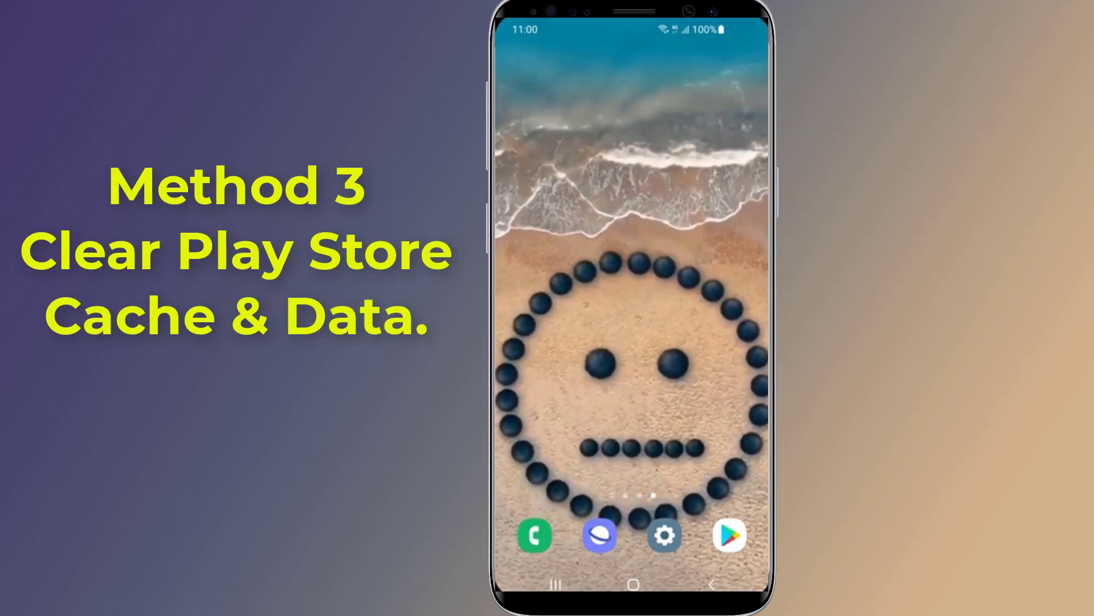
- Open the Google Play services app details from the Apps list in Settings
{"action": "left_click", "coordinate": [665, 535]}
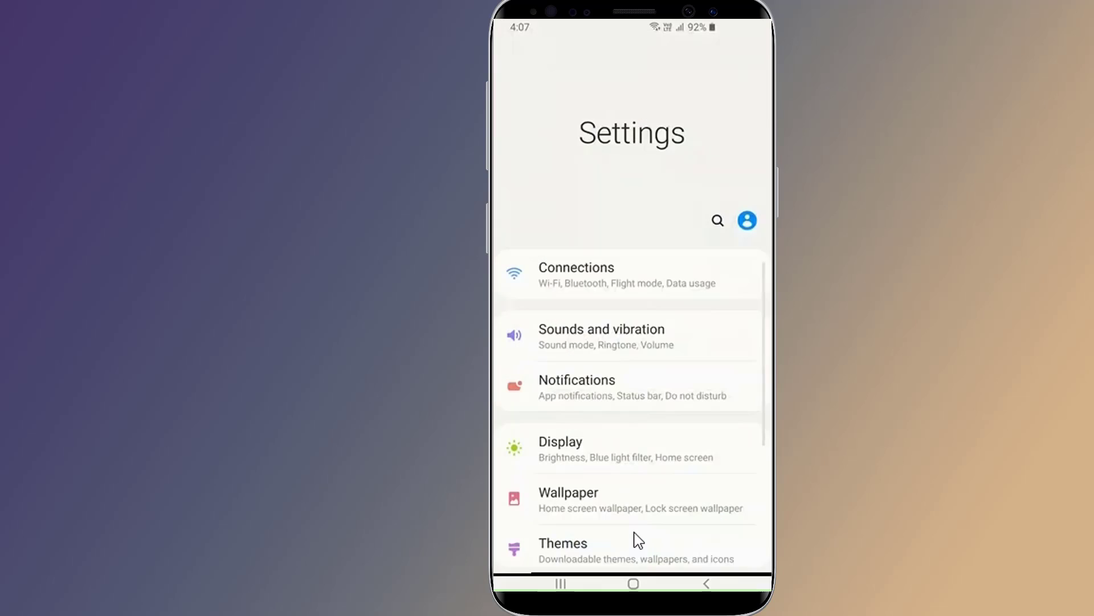
{"action": "scroll", "coordinate": [635, 538], "scroll_direction": "down", "scroll_amount": 10}
{"action": "scroll", "coordinate": [637, 539], "scroll_direction": "down", "scroll_amount": 2}
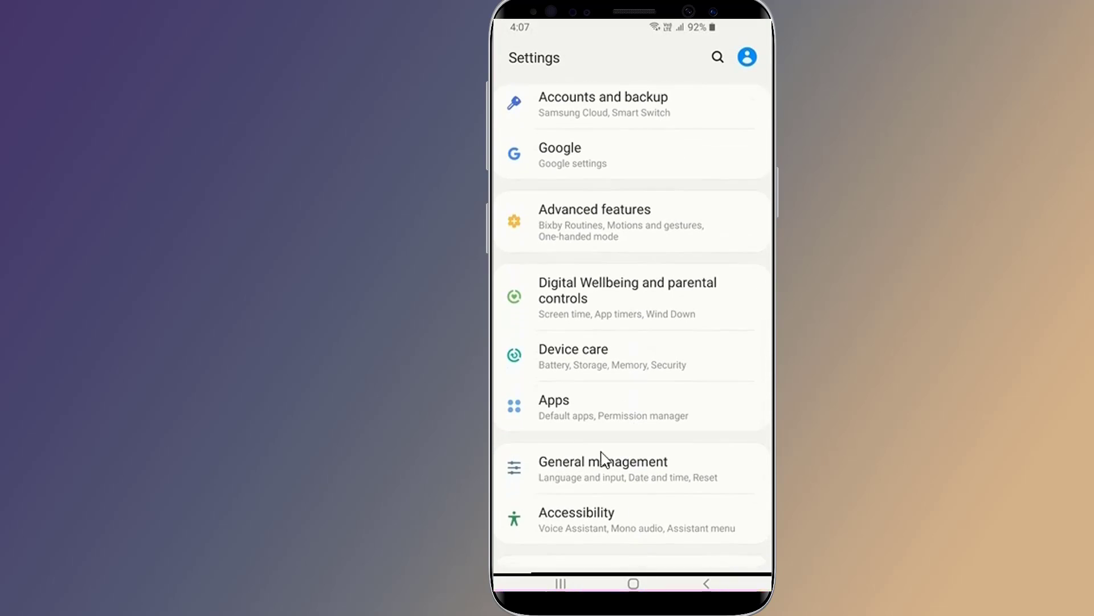
{"action": "left_click", "coordinate": [559, 413]}
{"action": "scroll", "coordinate": [682, 422], "scroll_direction": "down", "scroll_amount": 2}
{"action": "scroll", "coordinate": [679, 414], "scroll_direction": "down", "scroll_amount": 10}
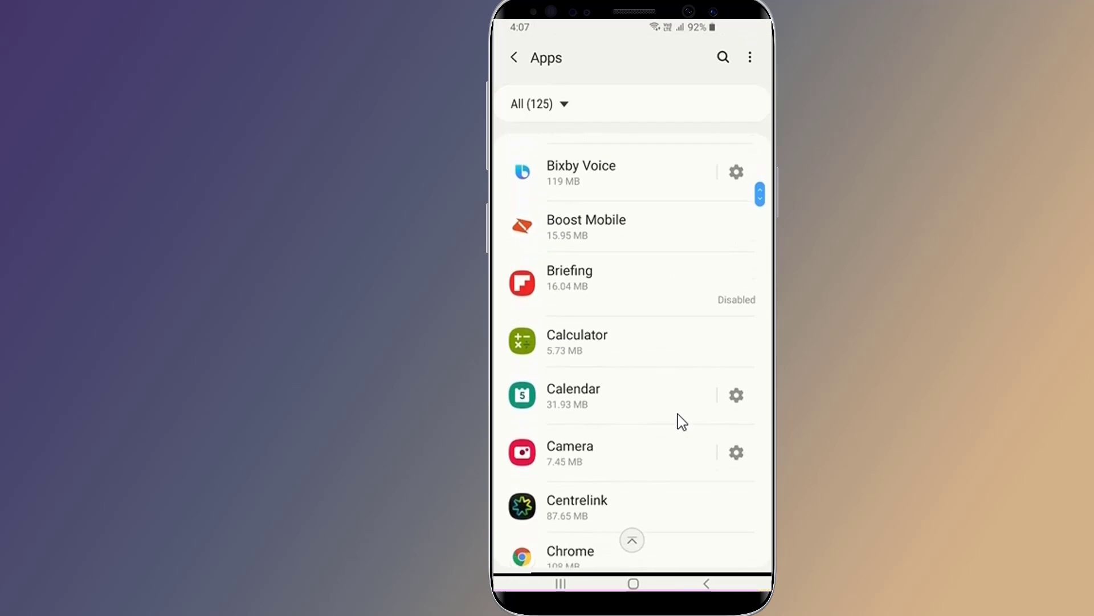
{"action": "scroll", "coordinate": [678, 416], "scroll_direction": "down", "scroll_amount": 5}
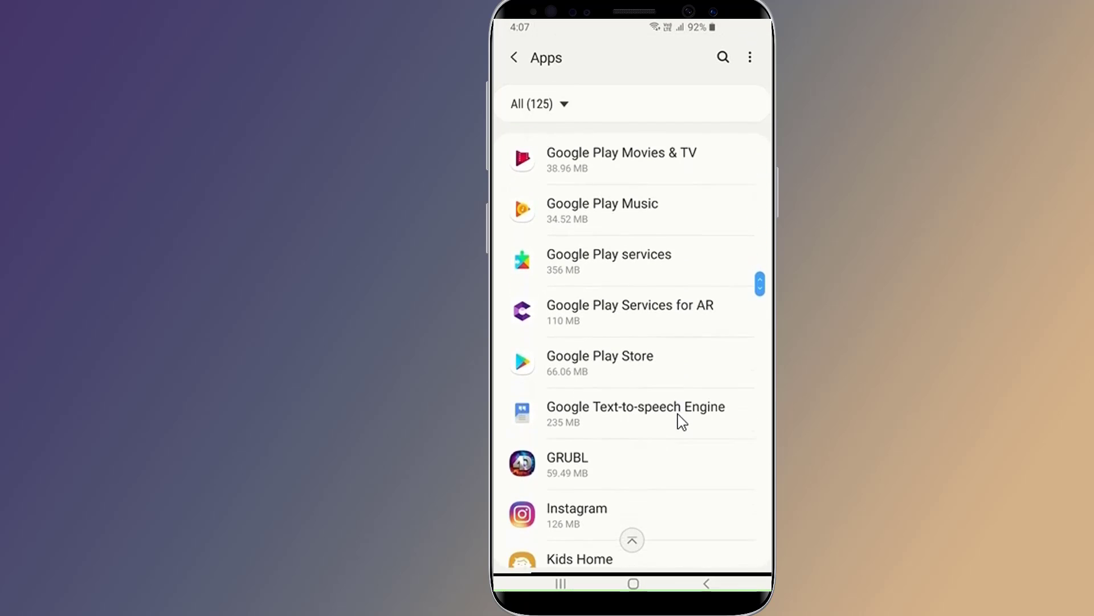
{"action": "left_click", "coordinate": [593, 254]}
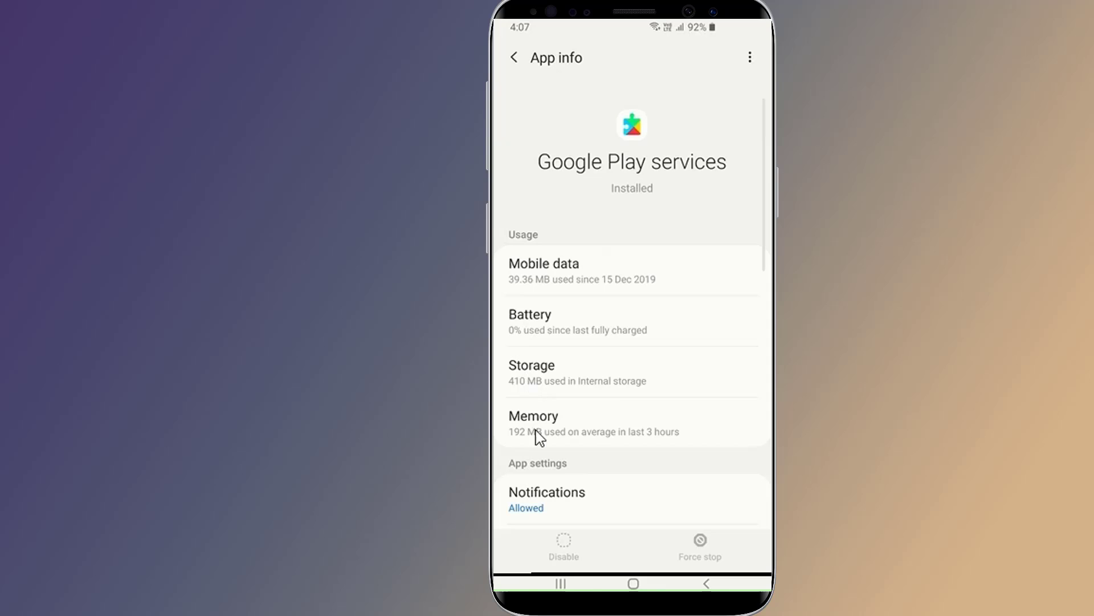
- Clear the Google Play services cache and delete all its data in Storage
{"action": "left_click", "coordinate": [556, 371]}
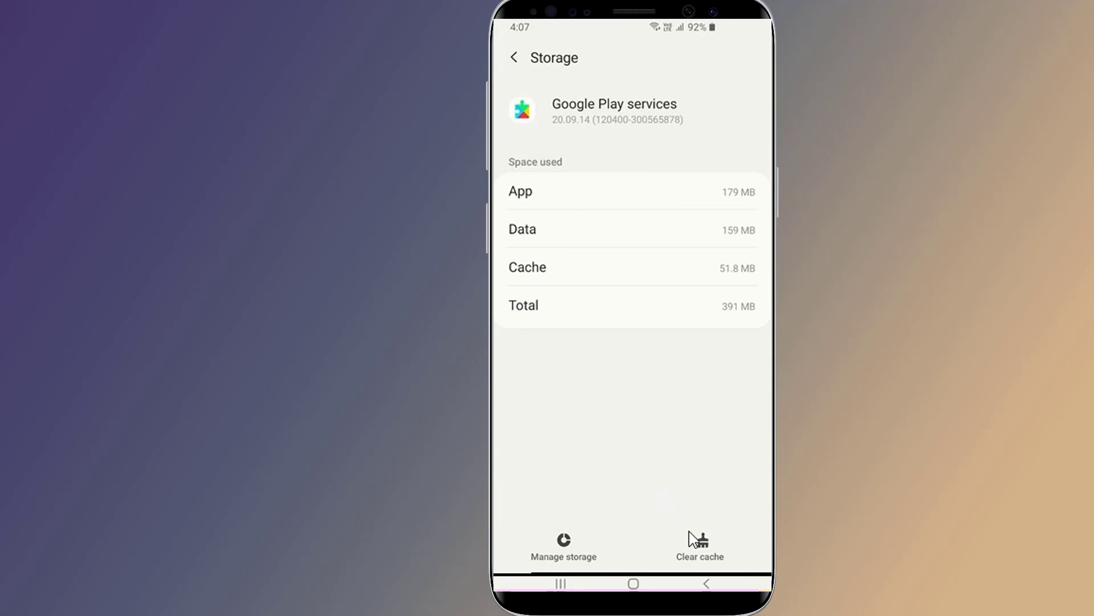
{"action": "left_click", "coordinate": [563, 557]}
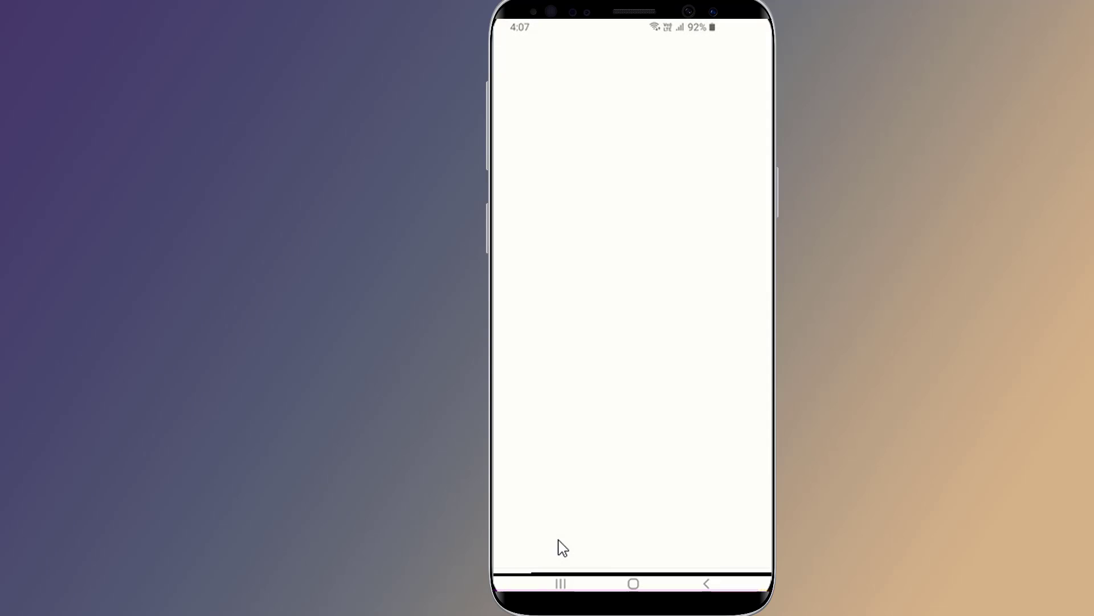
{"action": "left_click", "coordinate": [703, 398]}
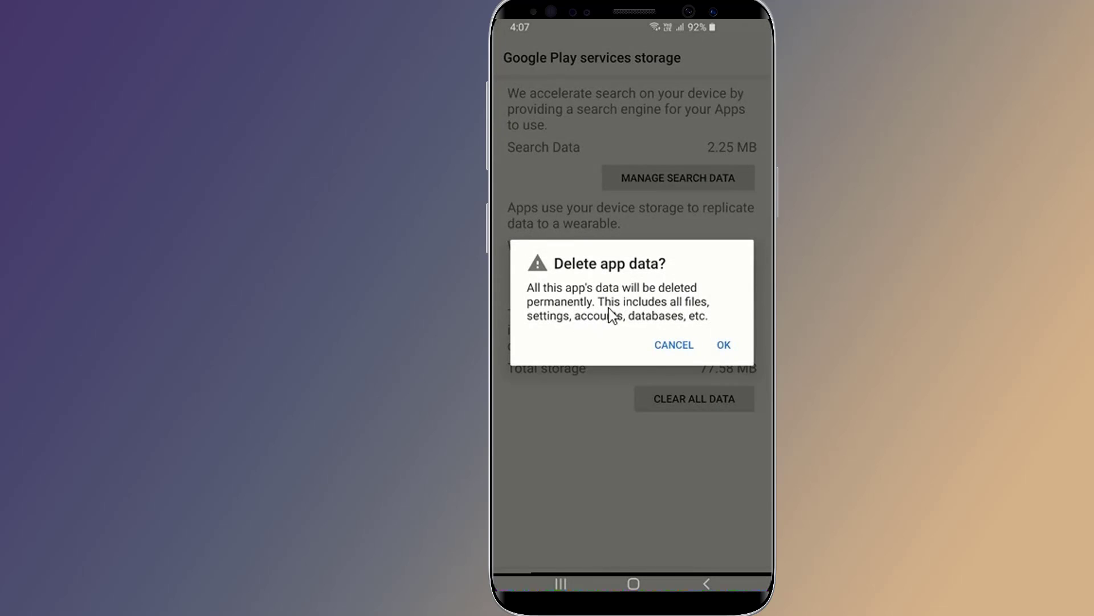
{"action": "left_click", "coordinate": [722, 345]}
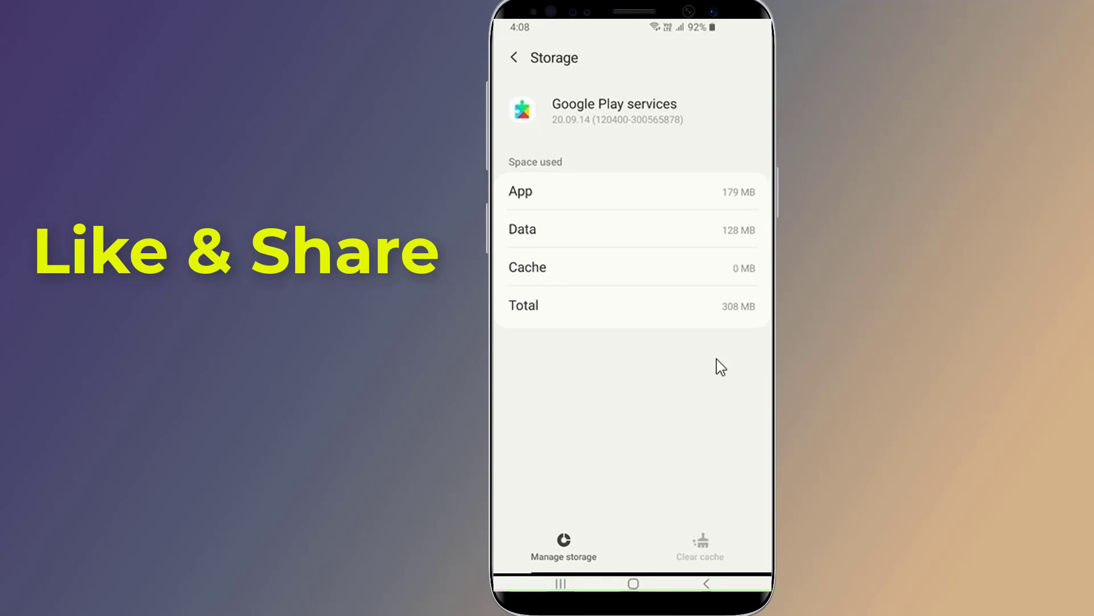
- Return to the Apps list and clear Google Play Store's data and cache to 0 MB
{"action": "right_click", "coordinate": [684, 441]}
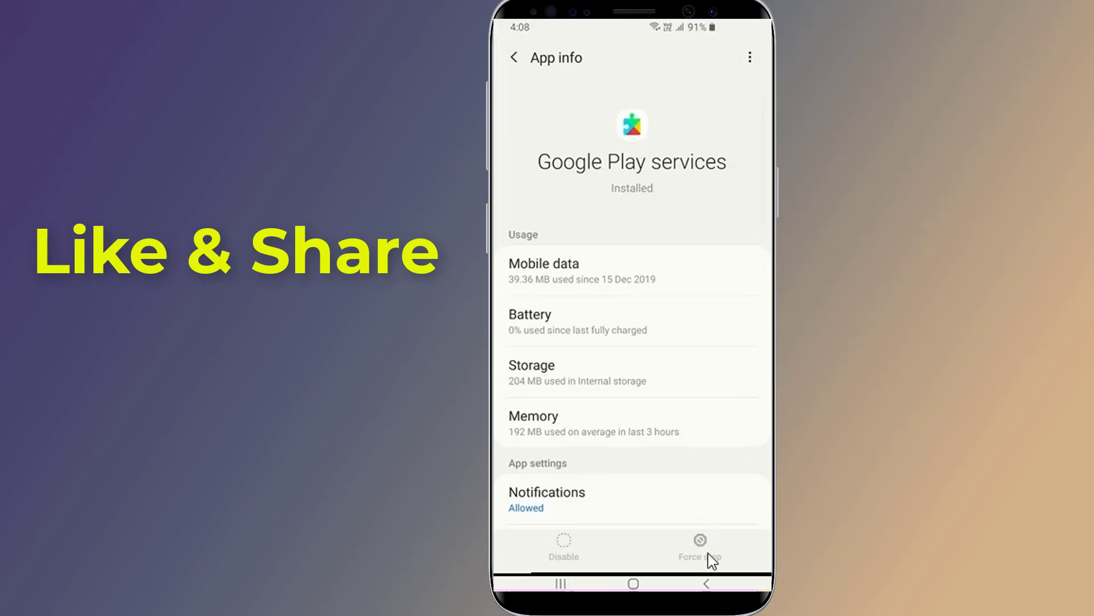
{"action": "left_click", "coordinate": [707, 584]}
{"action": "left_click", "coordinate": [606, 361]}
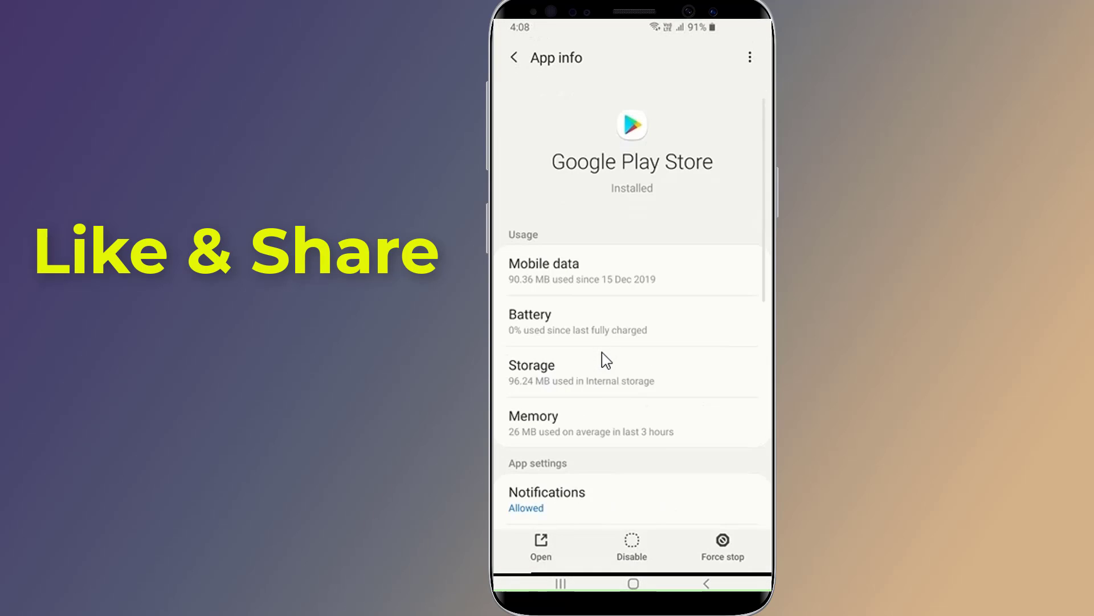
{"action": "left_click", "coordinate": [557, 374]}
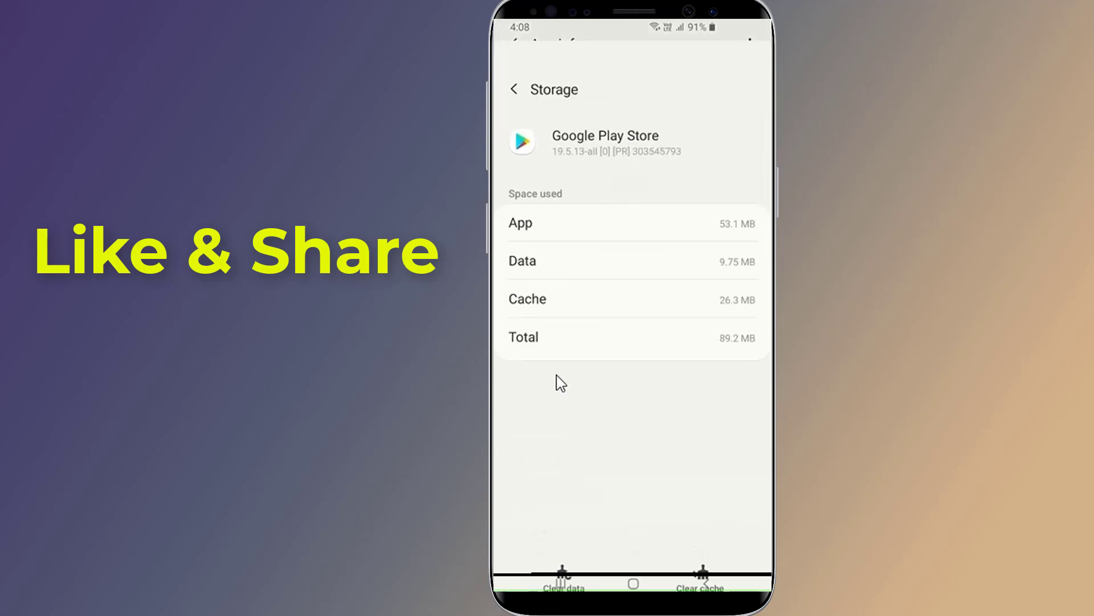
{"action": "left_click", "coordinate": [563, 545]}
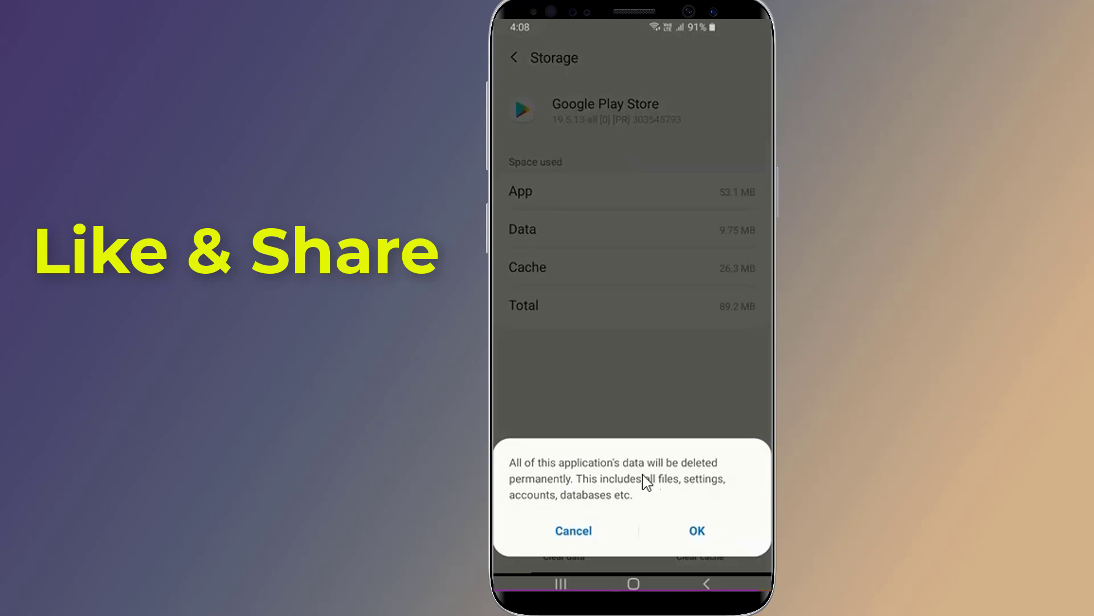
{"action": "left_click", "coordinate": [697, 538]}
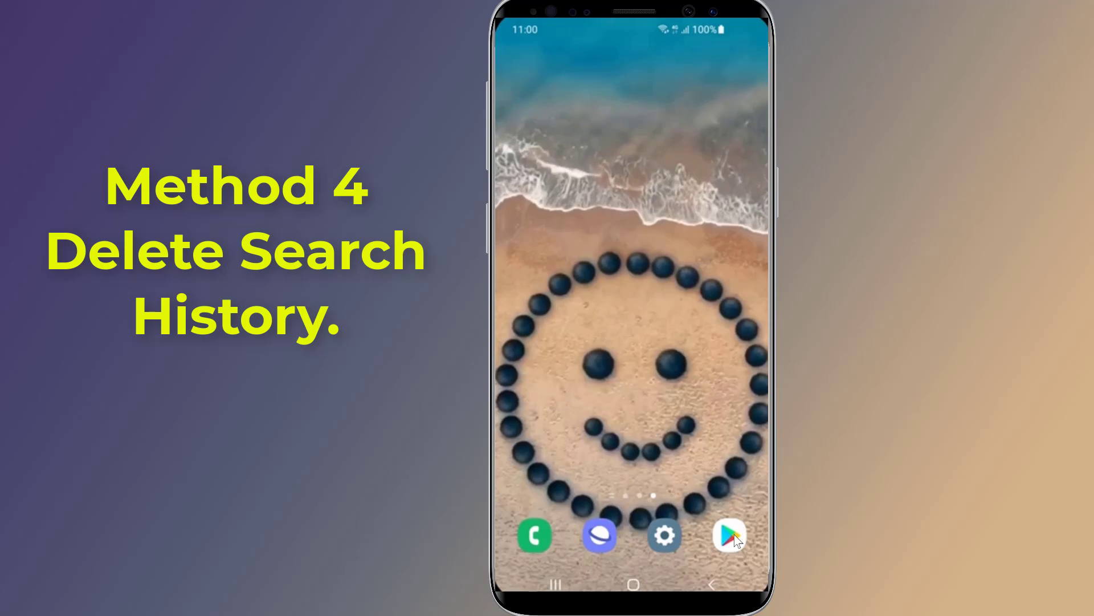
- Launch Play Store, clear local search history in its Settings, and go back to For you
{"action": "left_click", "coordinate": [734, 535]}
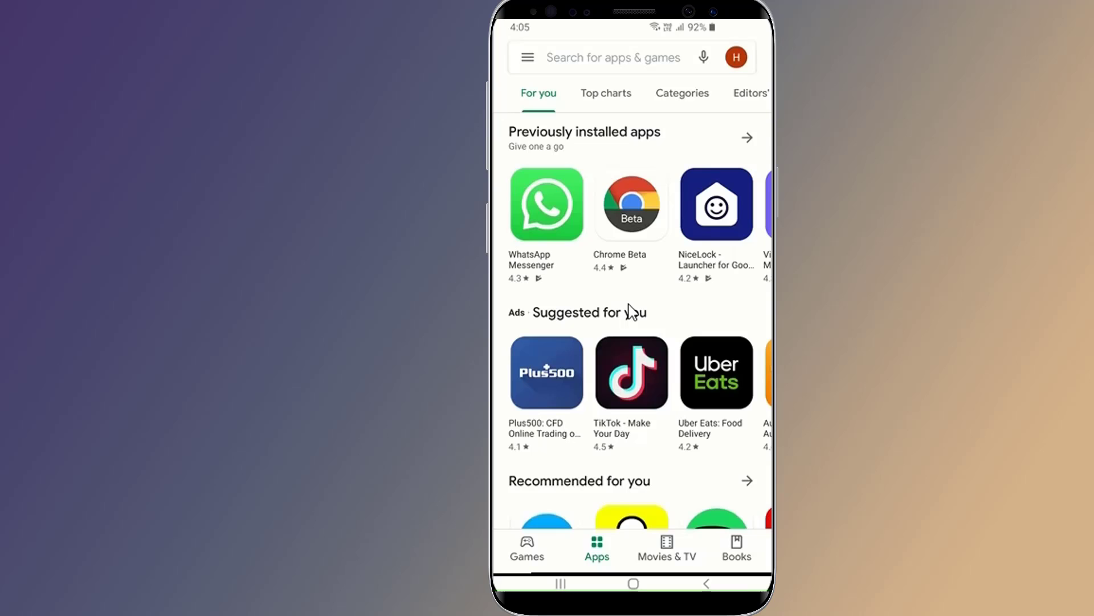
{"action": "left_click", "coordinate": [527, 58]}
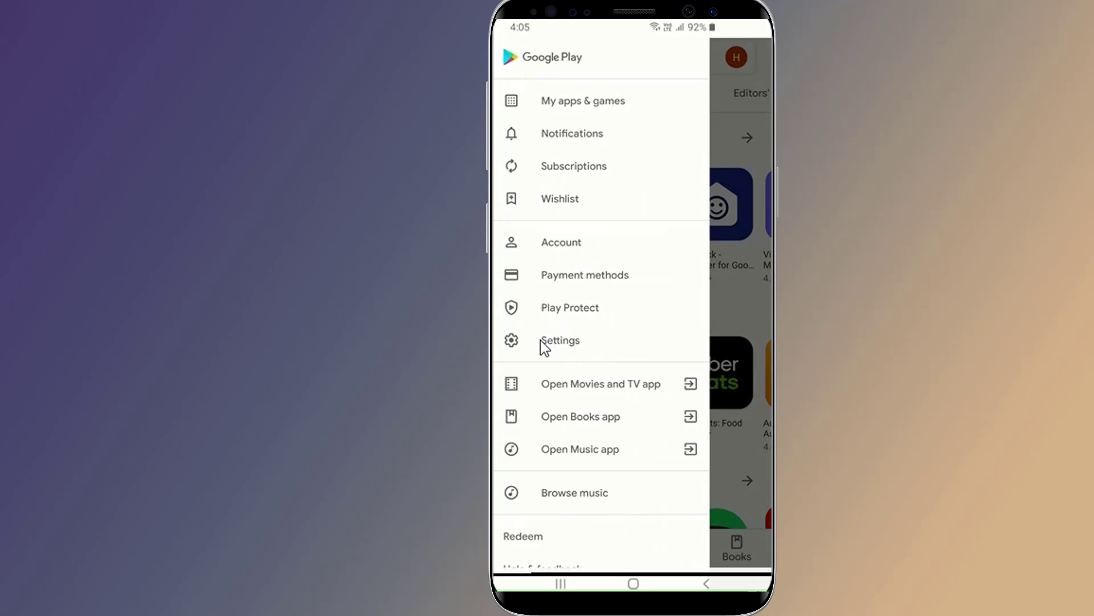
{"action": "left_click", "coordinate": [558, 342]}
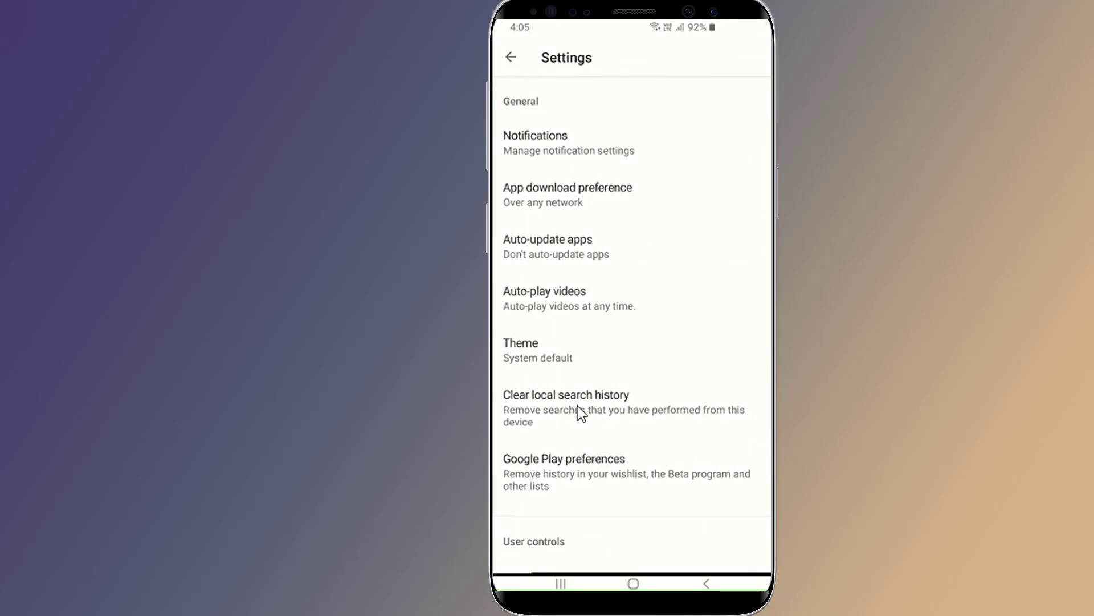
{"action": "left_click", "coordinate": [562, 406]}
{"action": "left_click", "coordinate": [510, 59]}
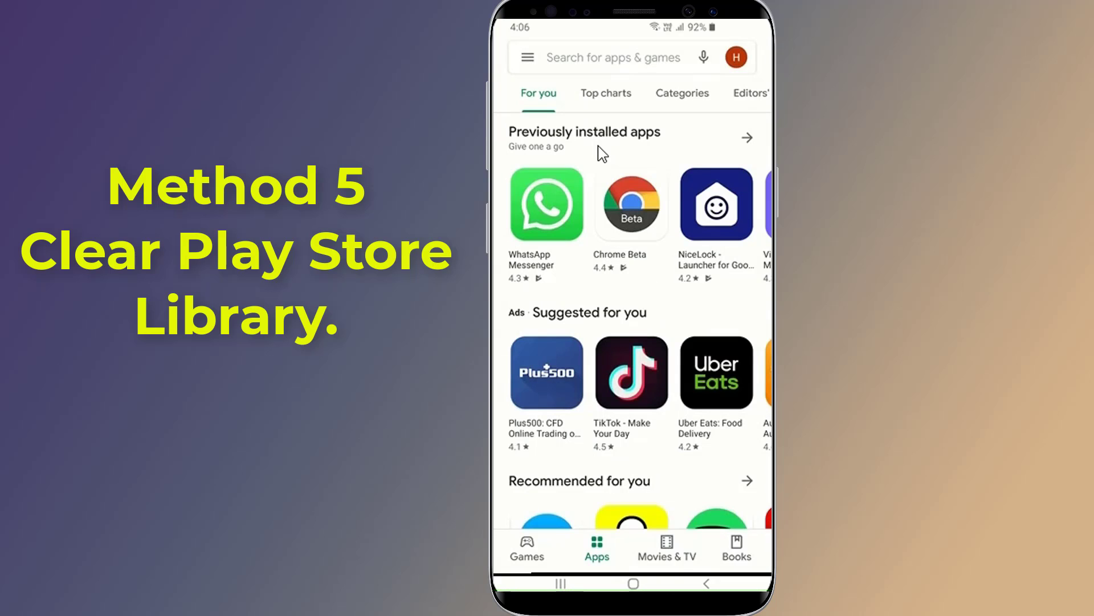
- Show the Library of apps not on this device under My apps & games
{"action": "left_click", "coordinate": [527, 59]}
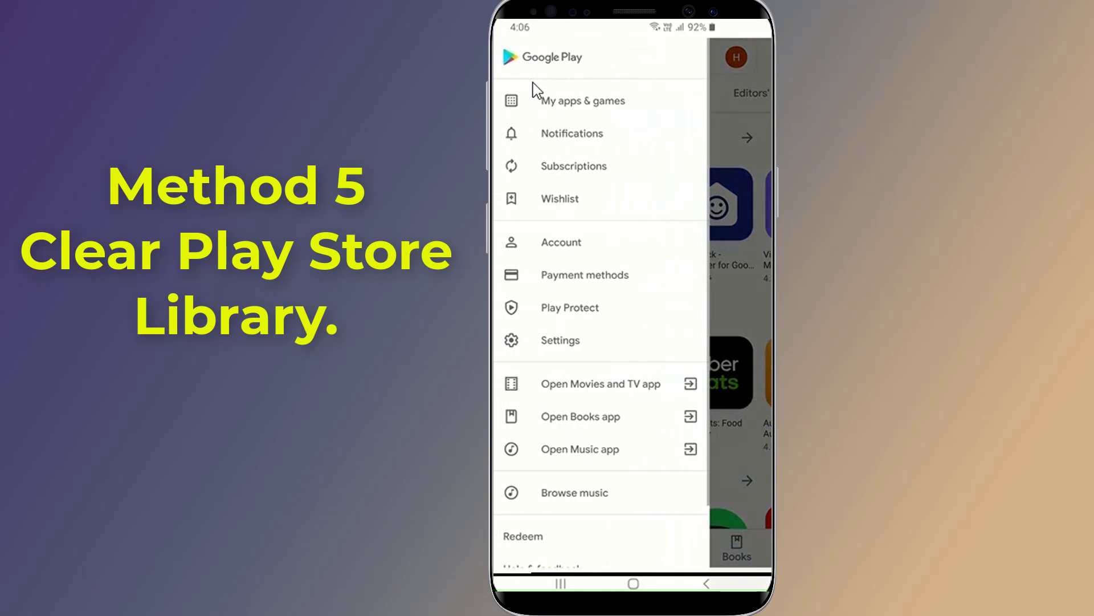
{"action": "left_click", "coordinate": [590, 110]}
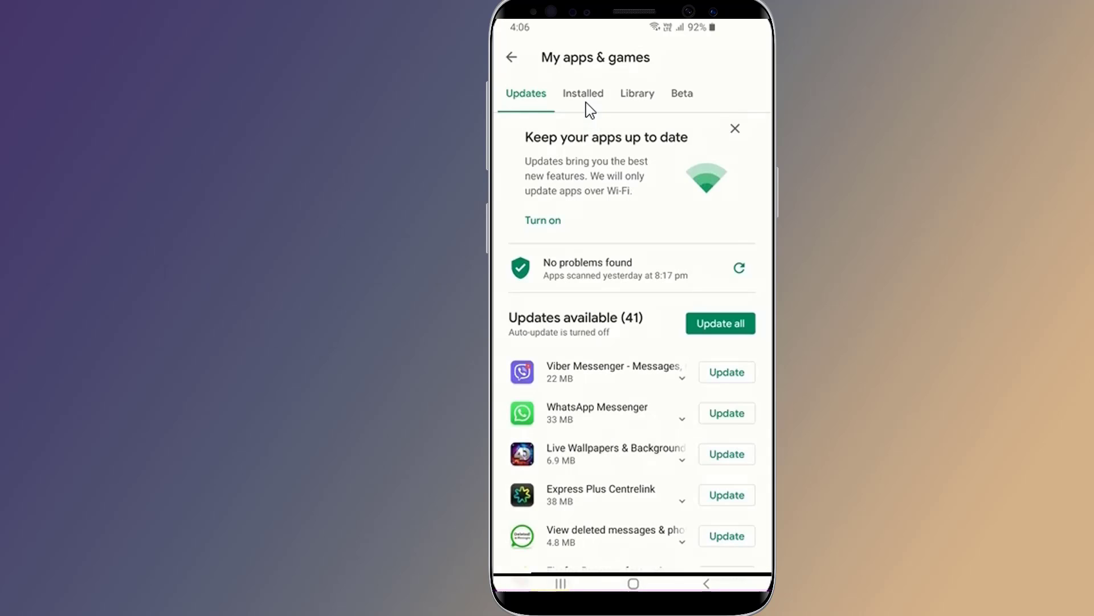
{"action": "left_click", "coordinate": [638, 95]}
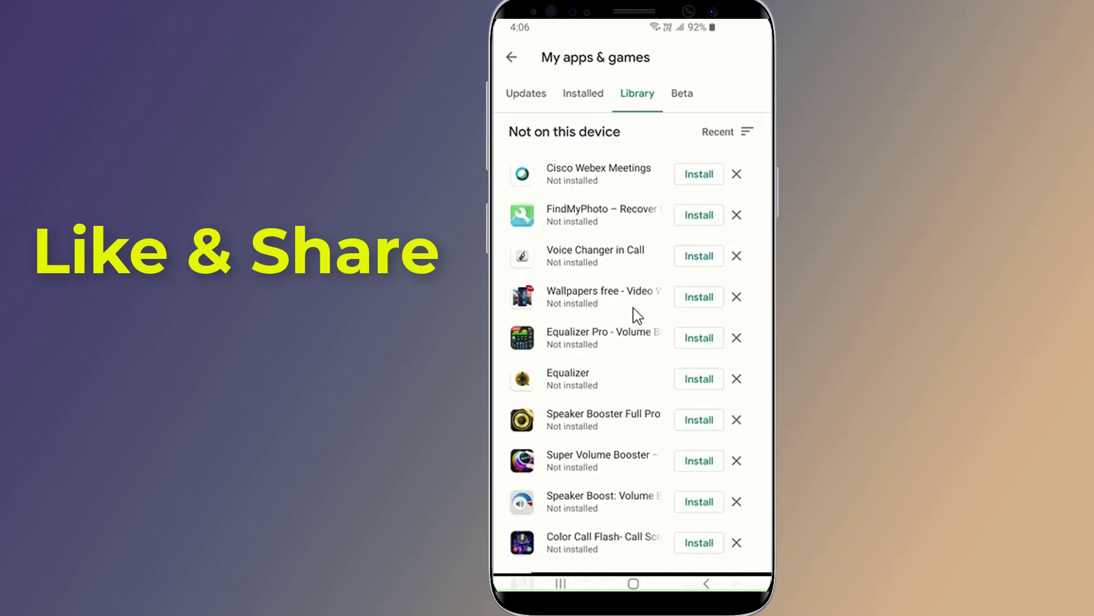
{"action": "scroll", "coordinate": [634, 309], "scroll_direction": "down", "scroll_amount": 20}
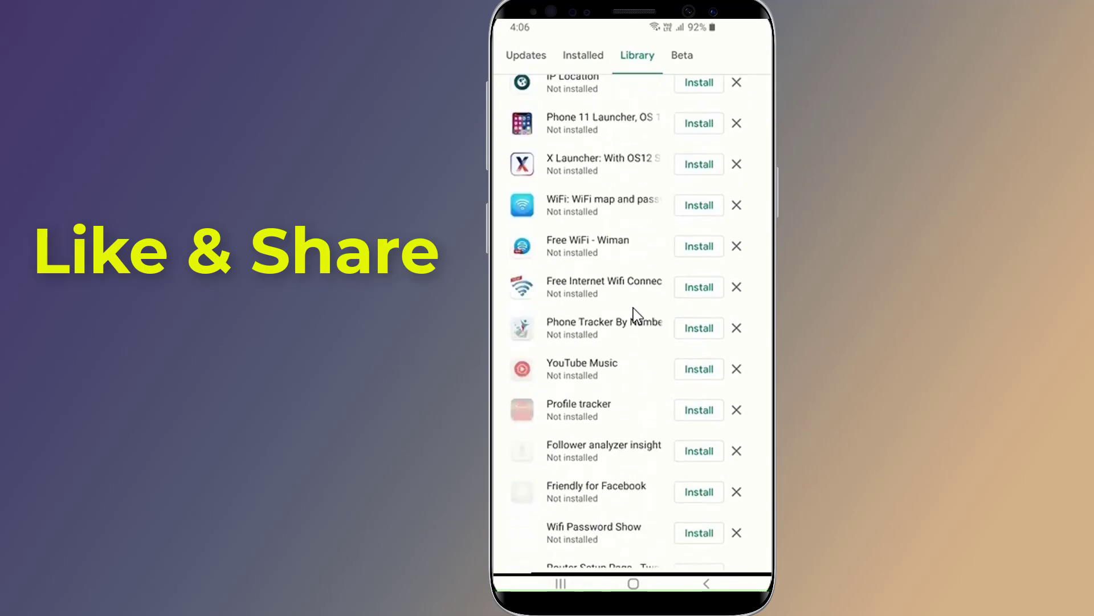
{"action": "scroll", "coordinate": [638, 315], "scroll_direction": "down", "scroll_amount": 10}
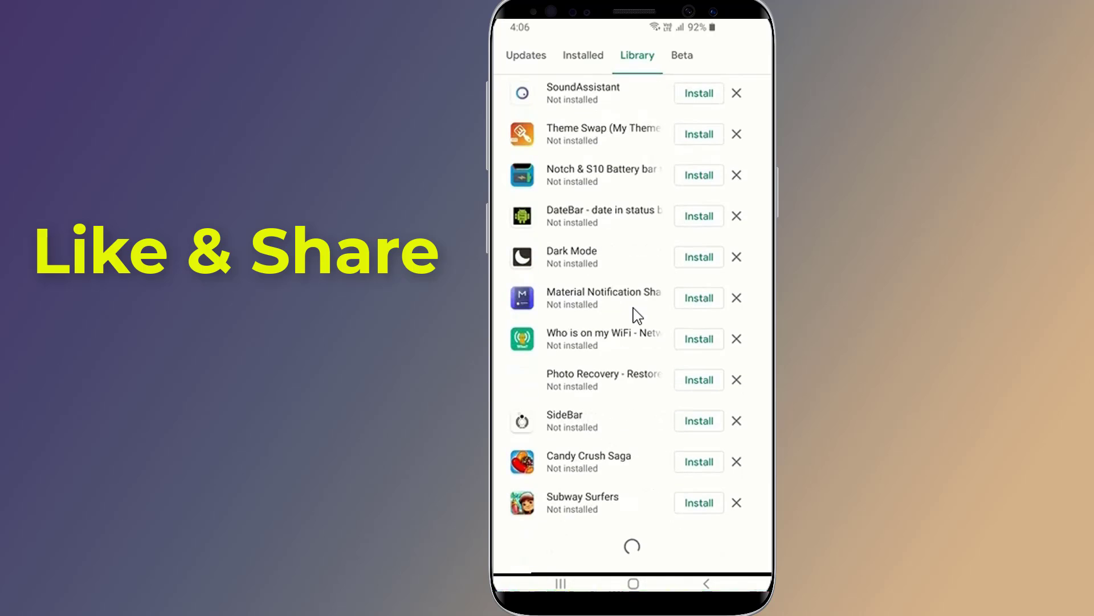
{"action": "scroll", "coordinate": [638, 316], "scroll_direction": "up", "scroll_amount": 4}
{"action": "scroll", "coordinate": [638, 315], "scroll_direction": "up", "scroll_amount": 10}
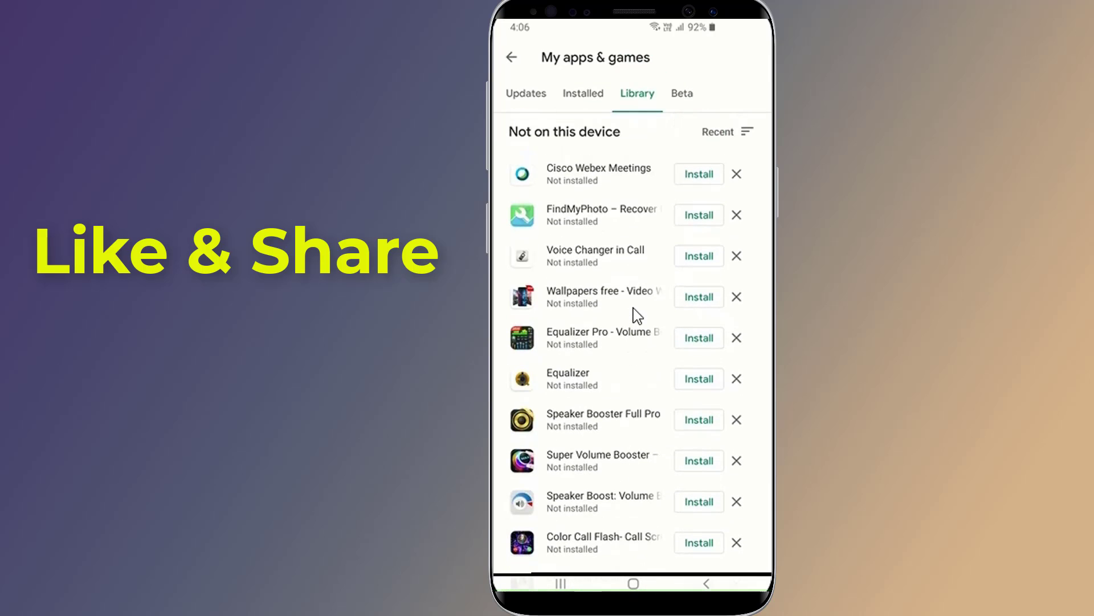
- Remove Cisco Webex Meetings and FindMyPhoto from the library, confirming each removal
{"action": "left_click", "coordinate": [737, 175]}
{"action": "left_click", "coordinate": [725, 324]}
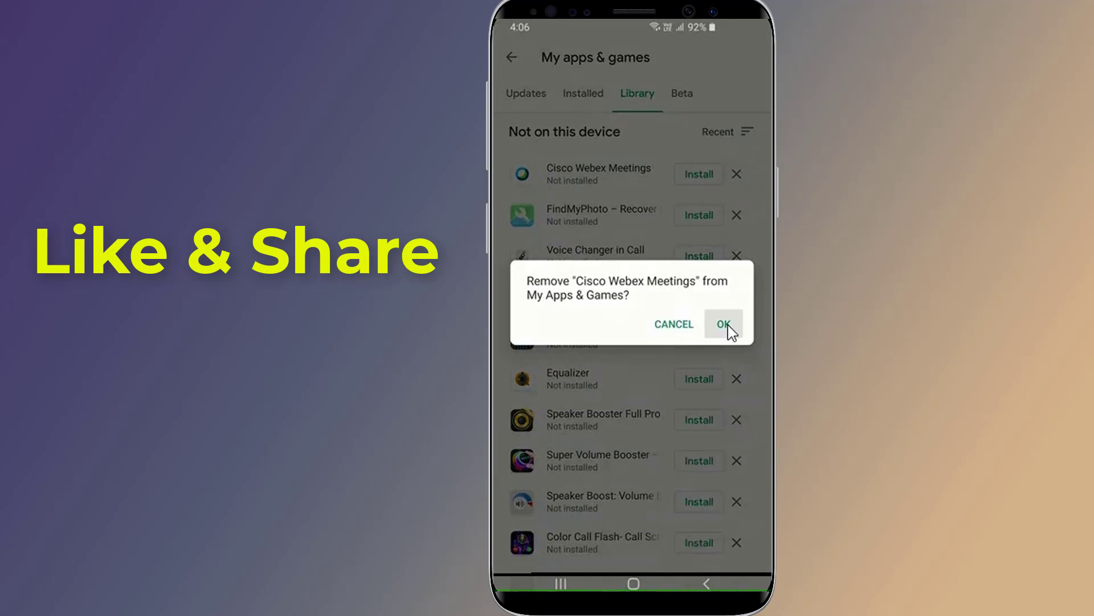
{"action": "left_click", "coordinate": [737, 174]}
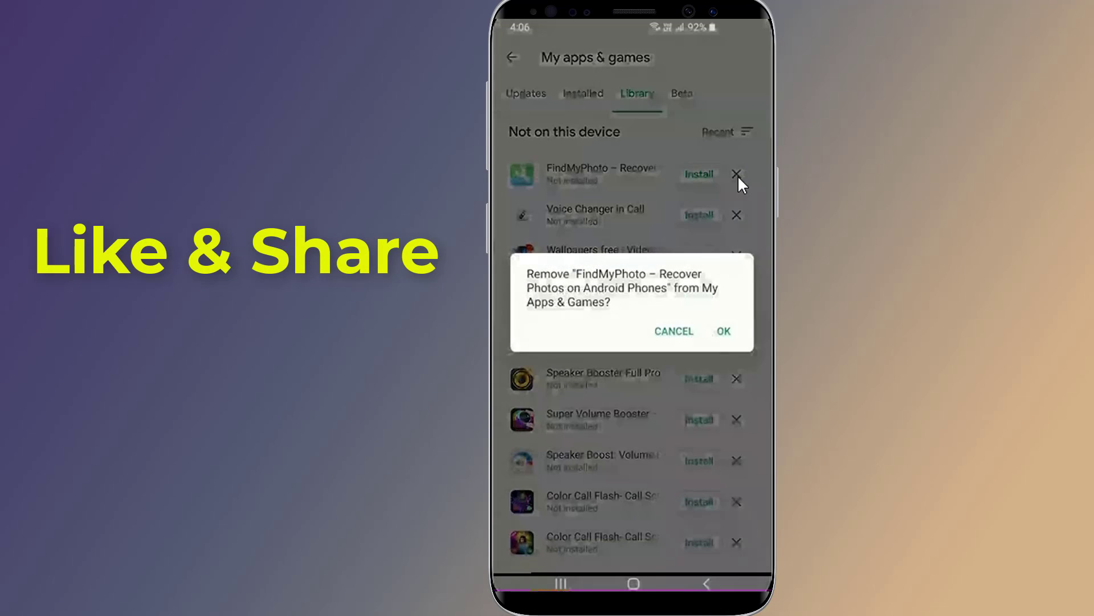
{"action": "left_click", "coordinate": [723, 330]}
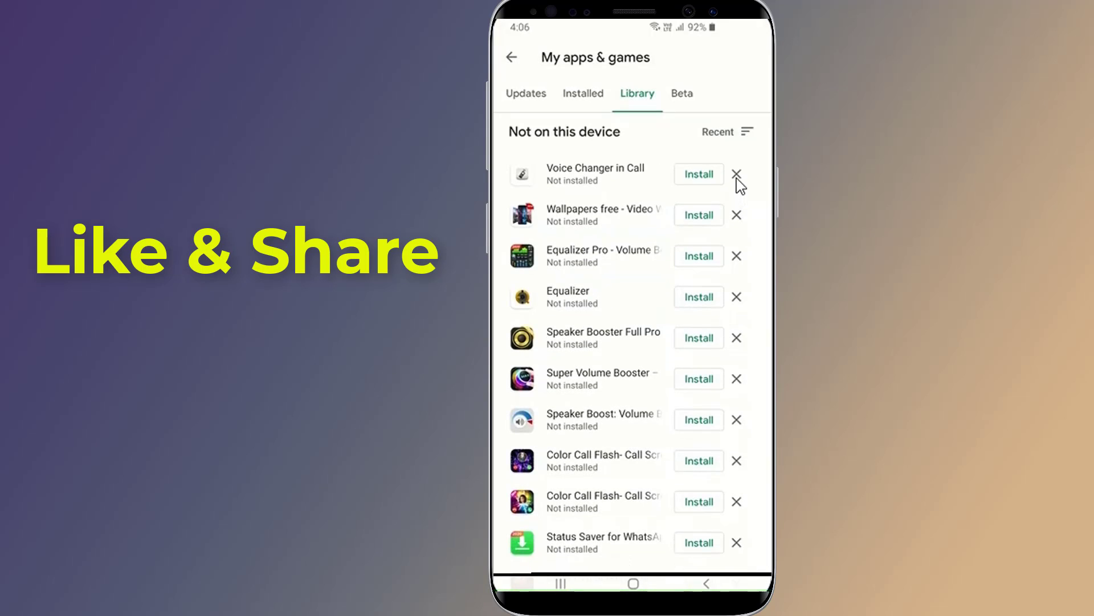